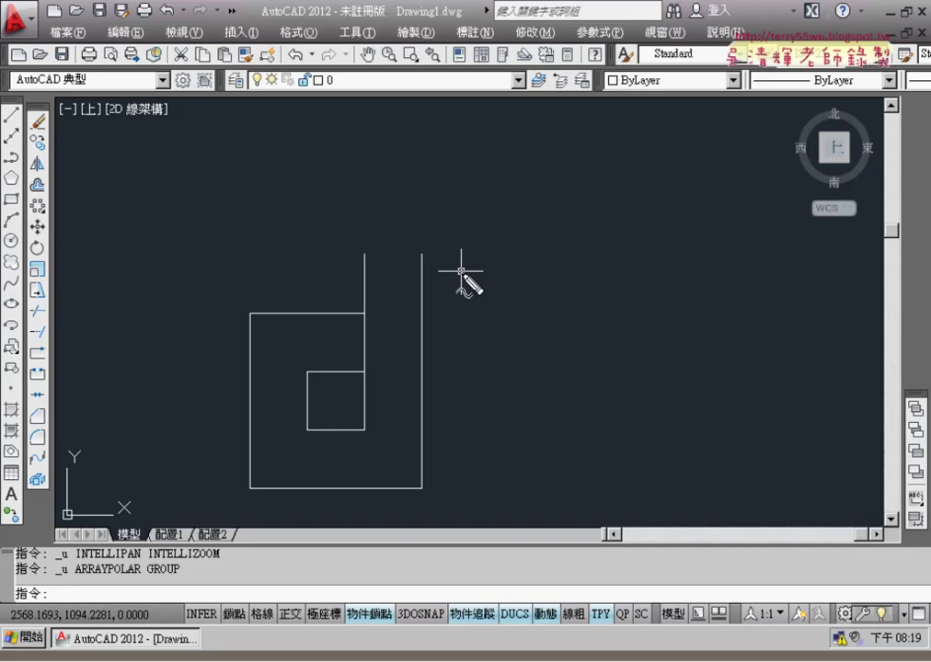
Step: Annotate the right line's top end, the offset point and the next command, then clear the marks
left_click_drag(423, 257, 450, 278)
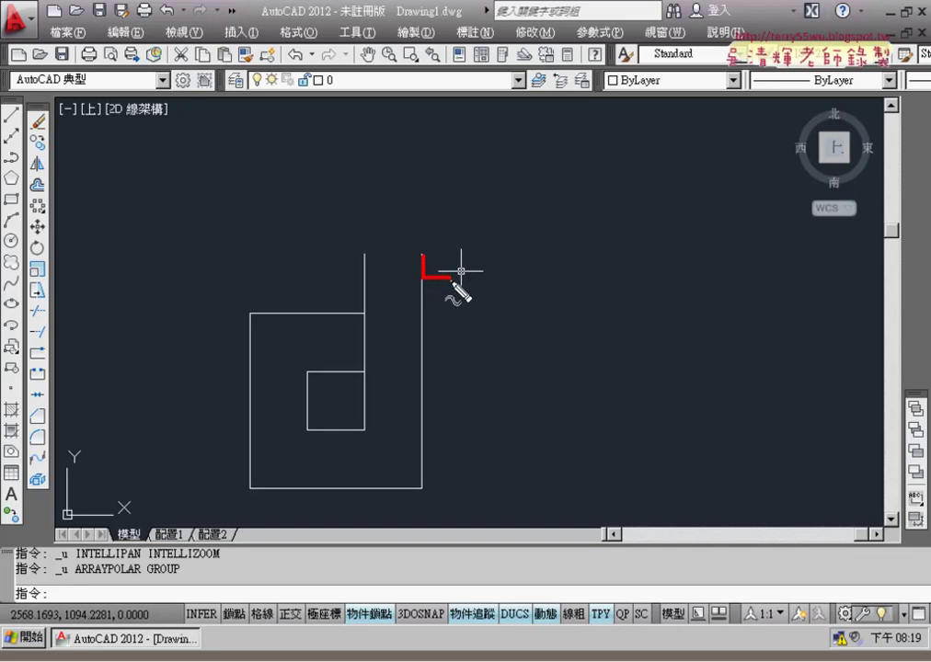
left_click_drag(449, 278, 461, 275)
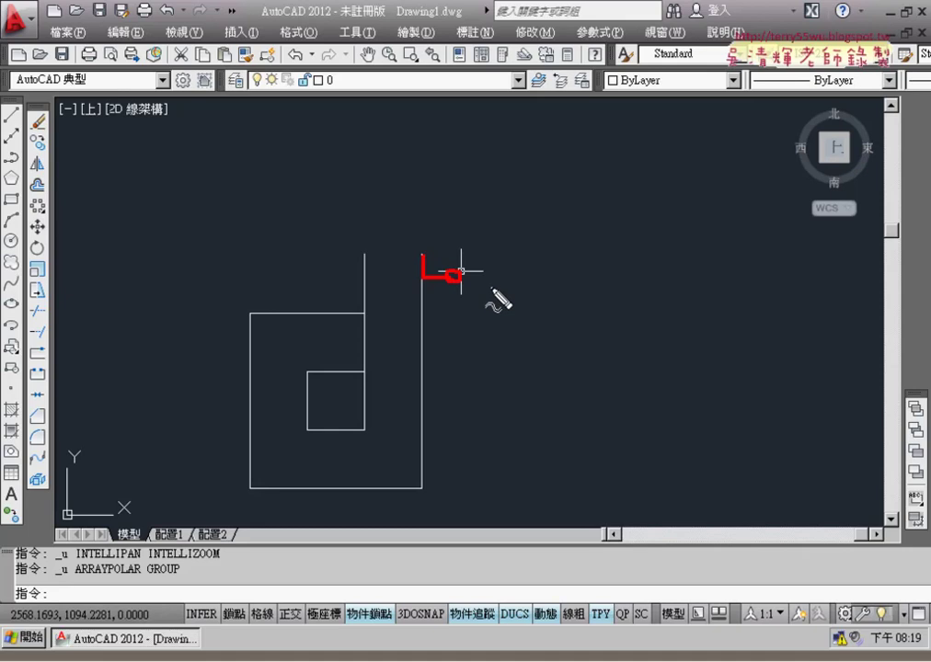
left_click_drag(18, 107, 8, 108)
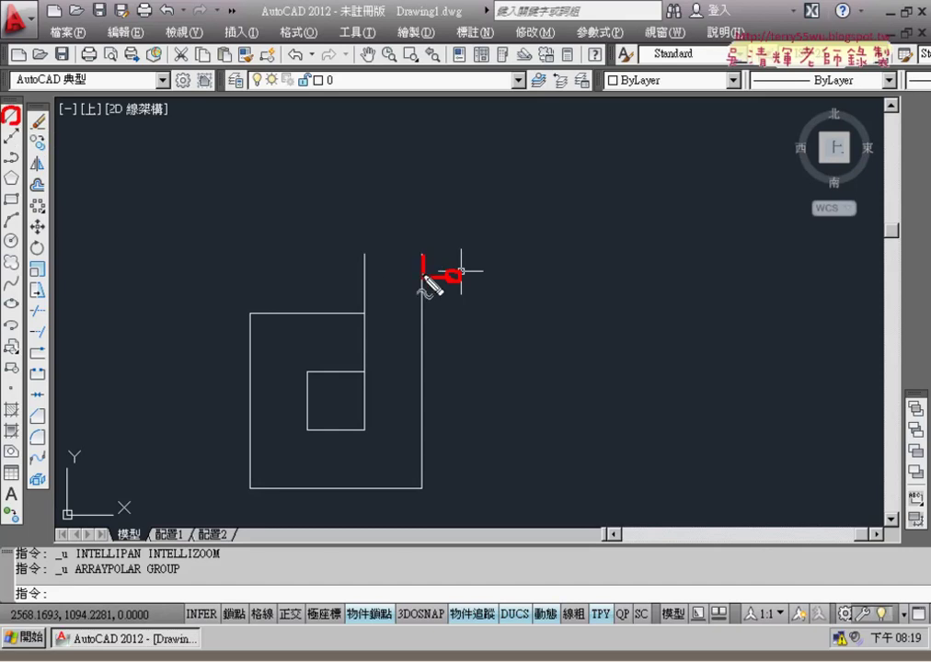
key("Escape")
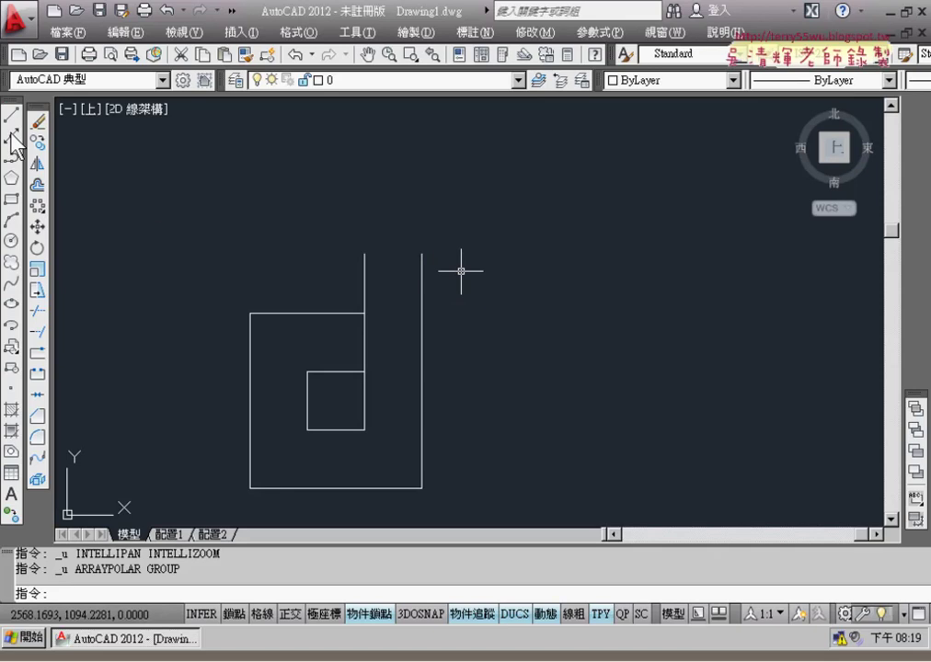
Step: Draw a trial 5-unit horizontal line tracked 5 from the right line's top, with polar tracking on
left_click(12, 115)
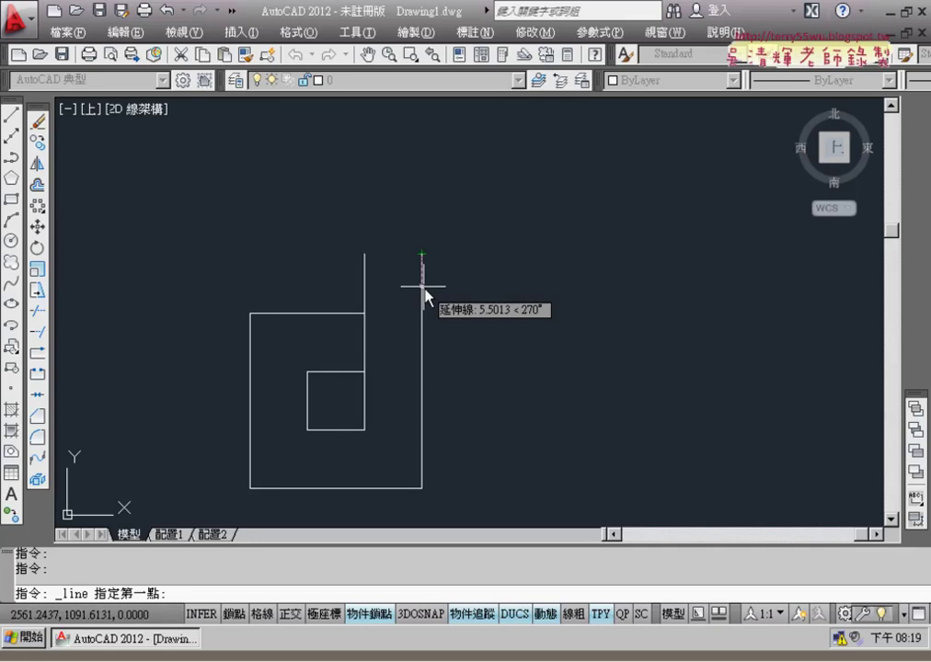
type("5")
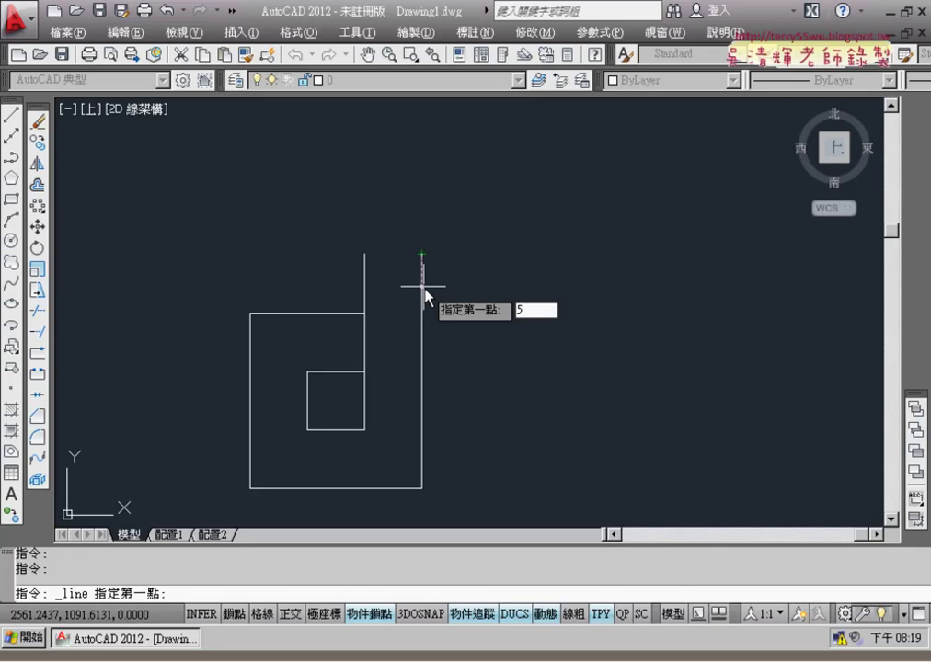
key("Return")
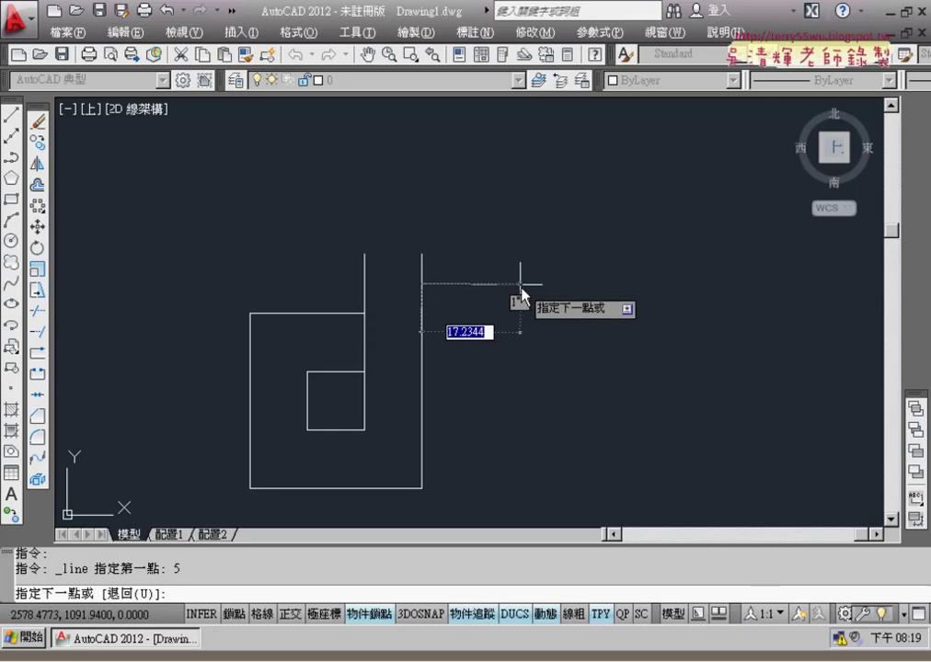
left_click(325, 616)
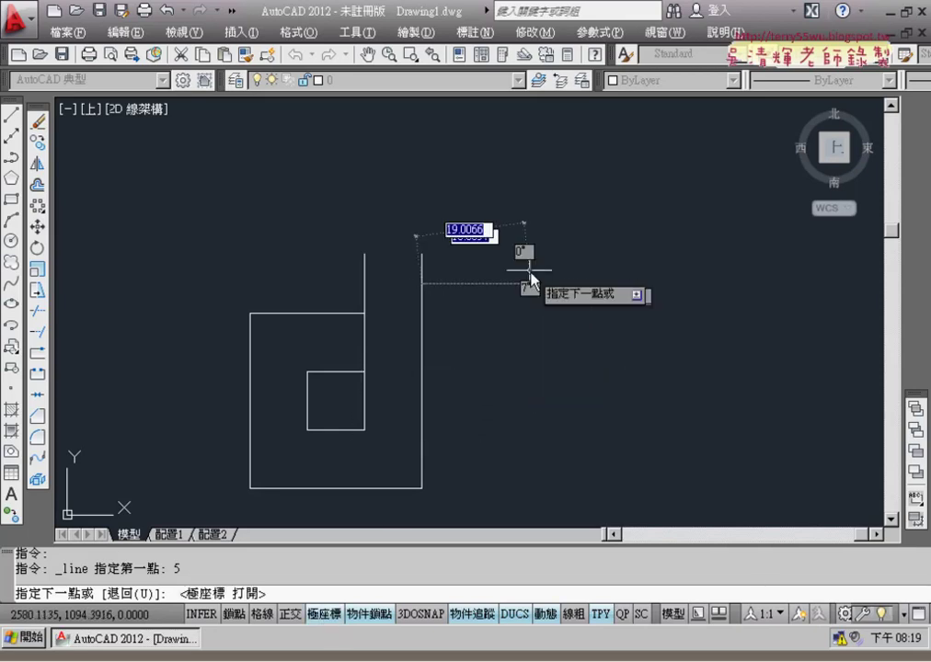
type("5")
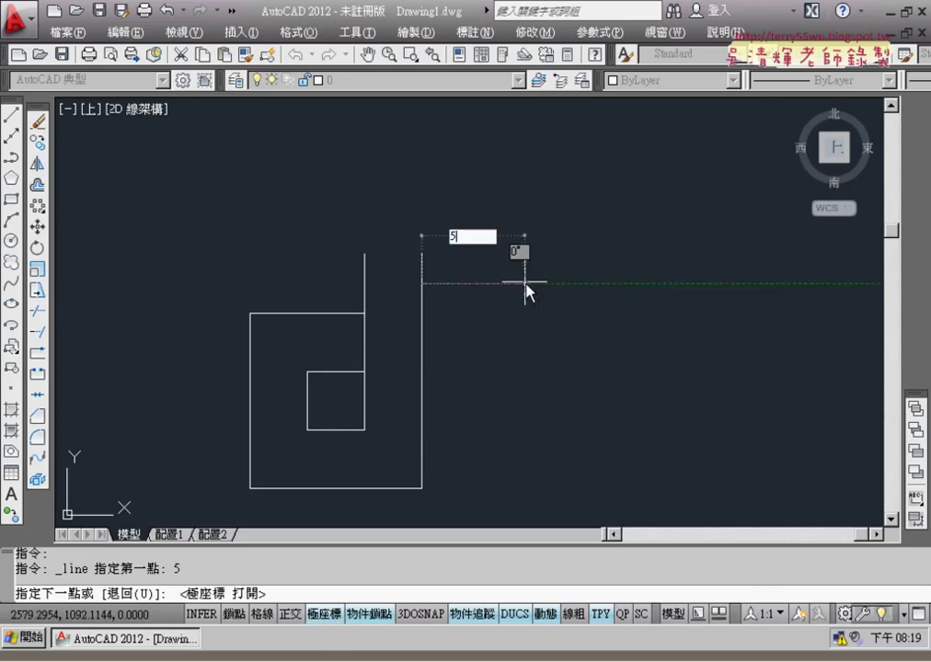
key("Return")
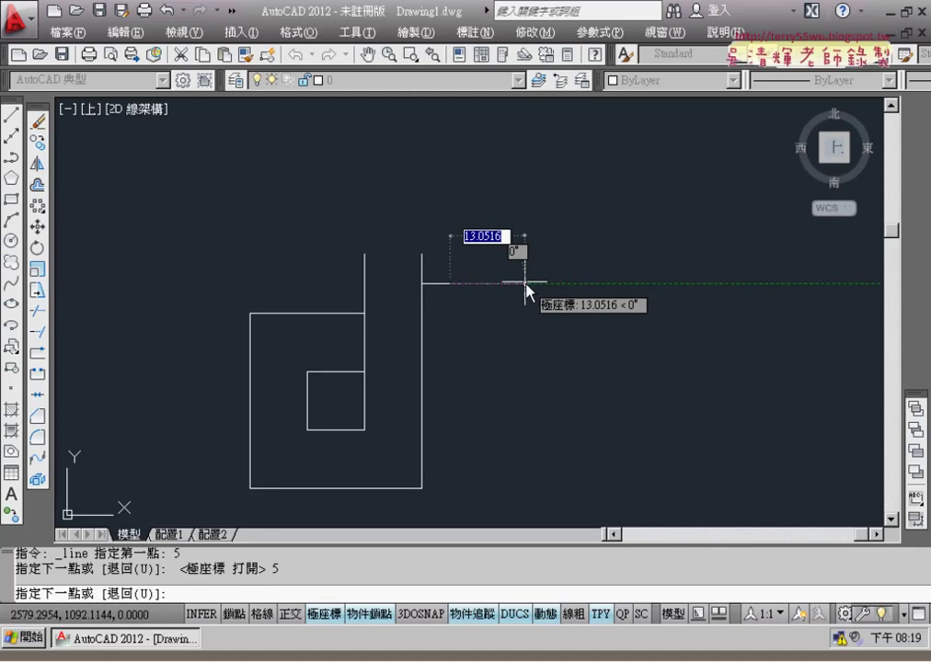
key("Return")
Step: Erase the short 5-unit horizontal line, leaving the spiral unchanged
scroll(508, 282, "up", 1)
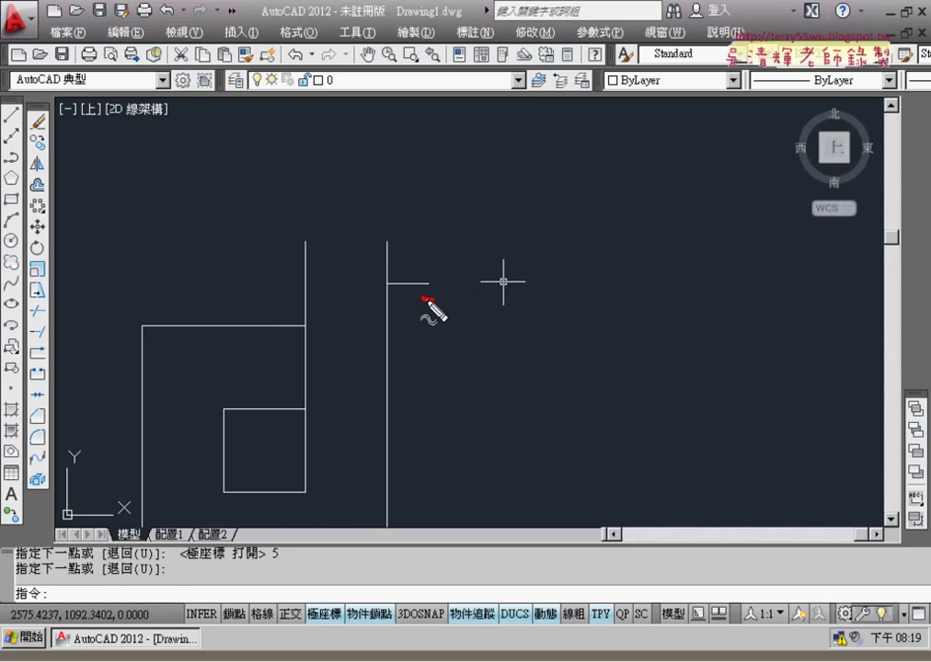
left_click_drag(448, 280, 447, 299)
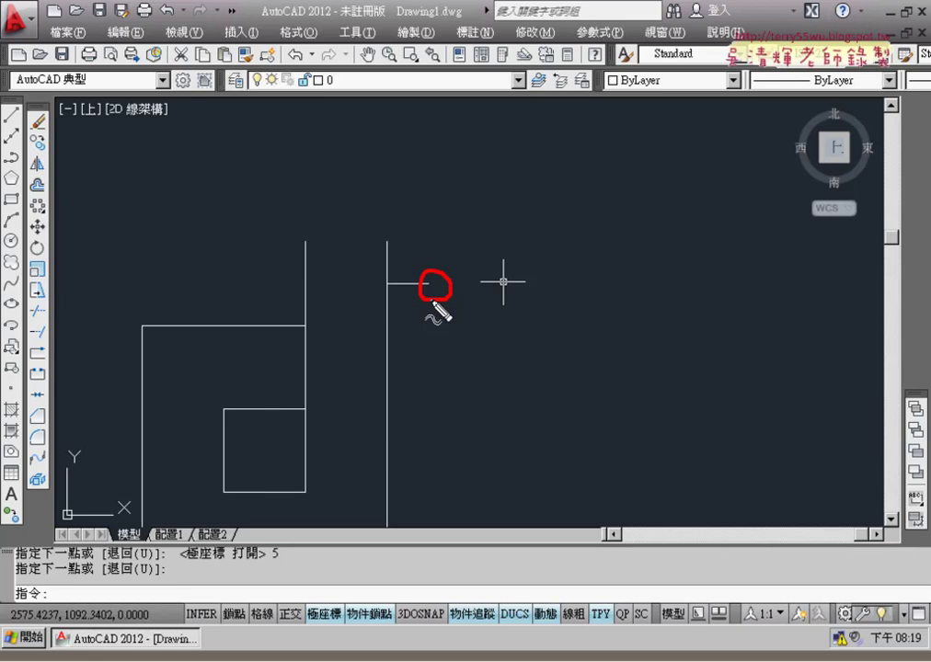
left_click(418, 286)
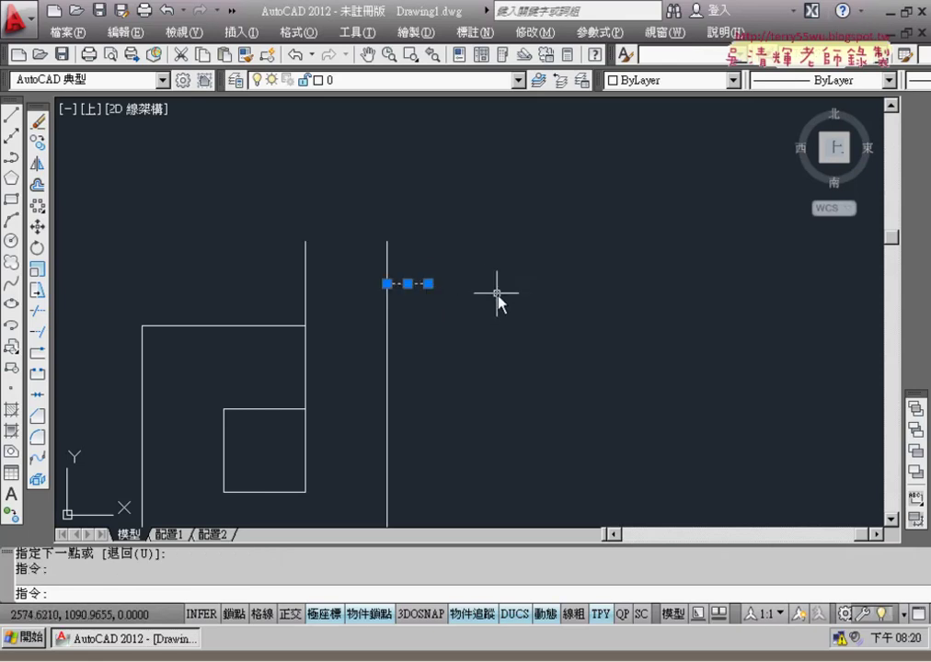
key("Delete")
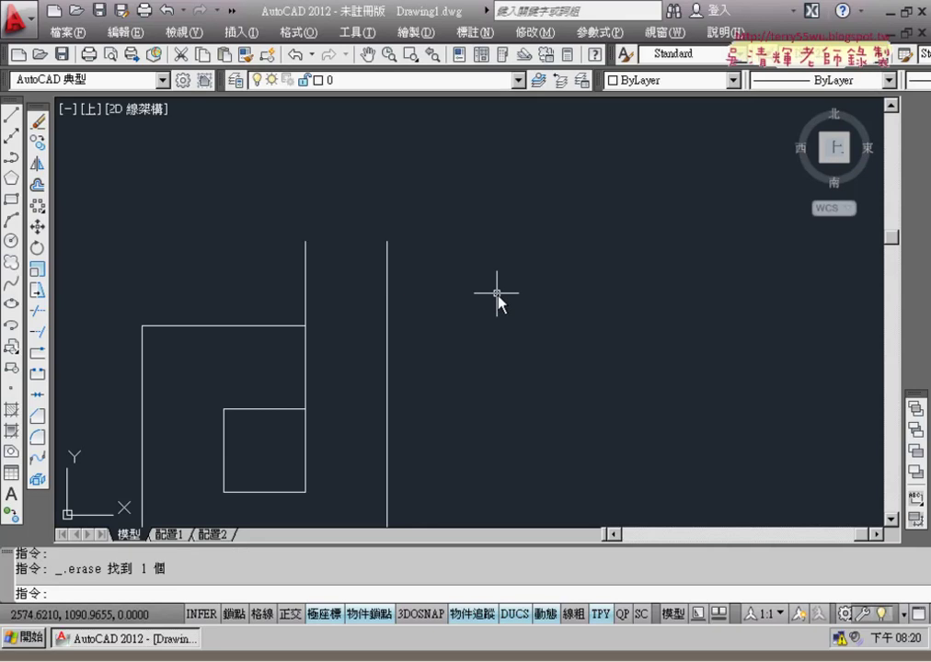
scroll(497, 294, "down", 2)
middle_click_drag(492, 294, 471, 253)
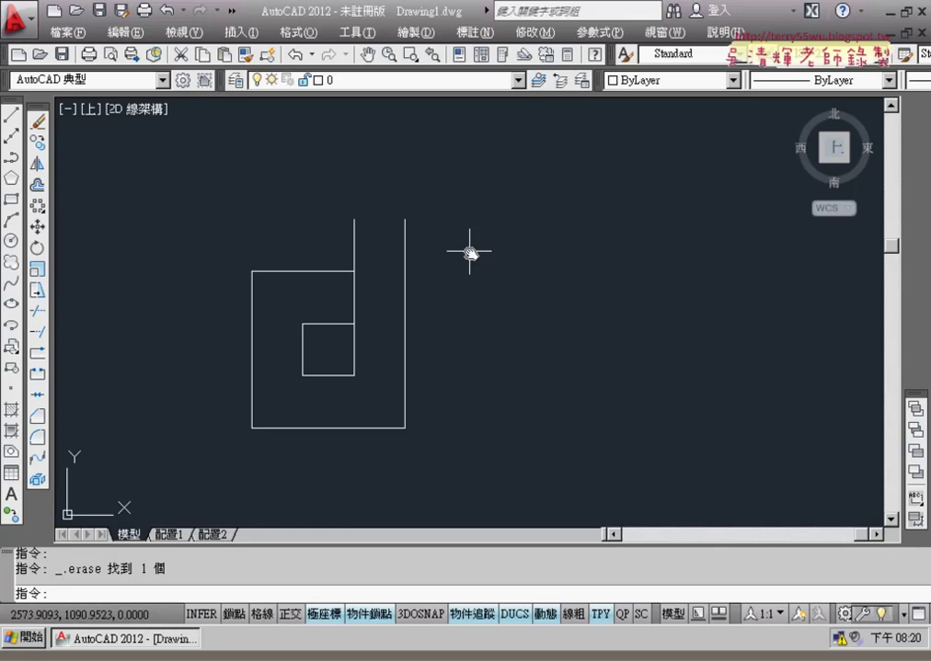
Step: Start a polar array with all eight spiral lines, crossing-selected, as its objects
left_click(42, 210)
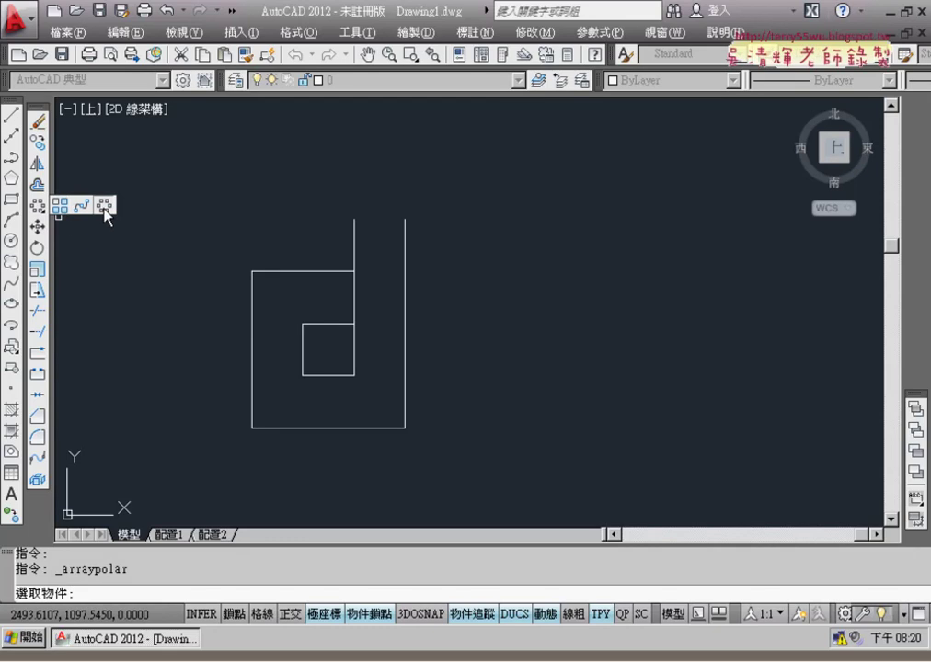
left_click(495, 179)
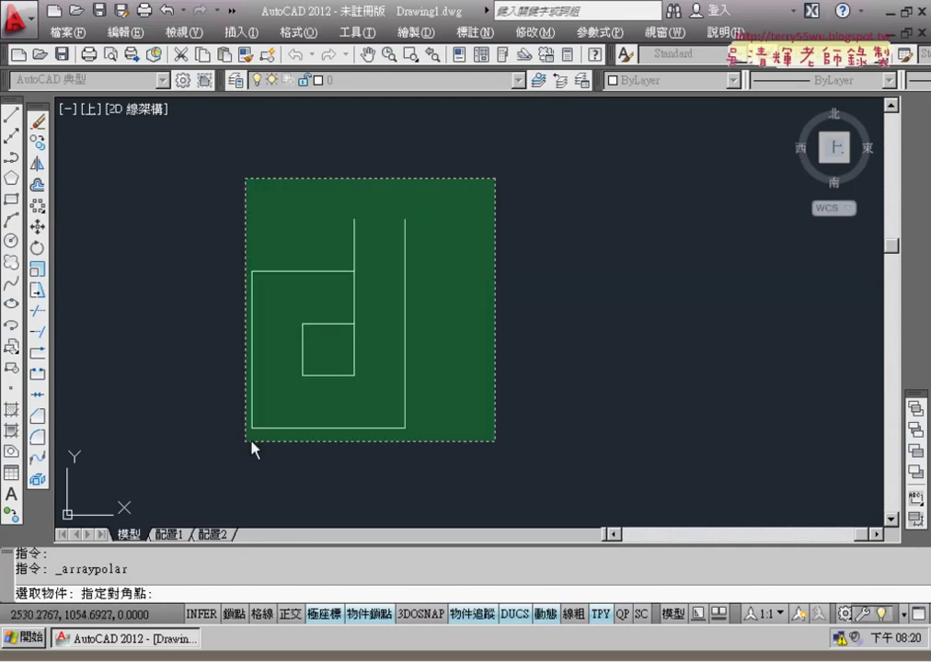
left_click(172, 472)
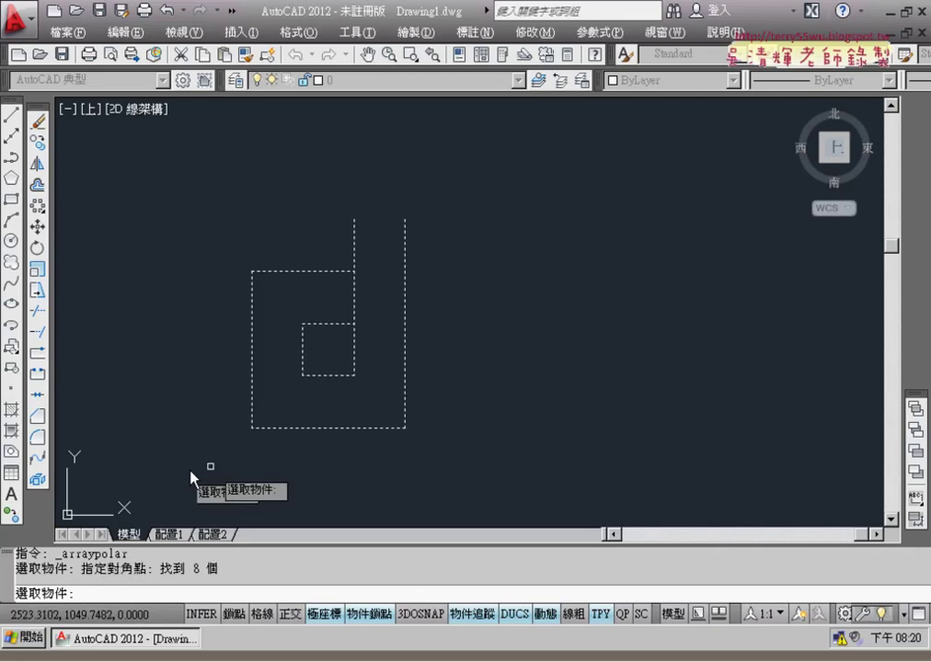
key("Return")
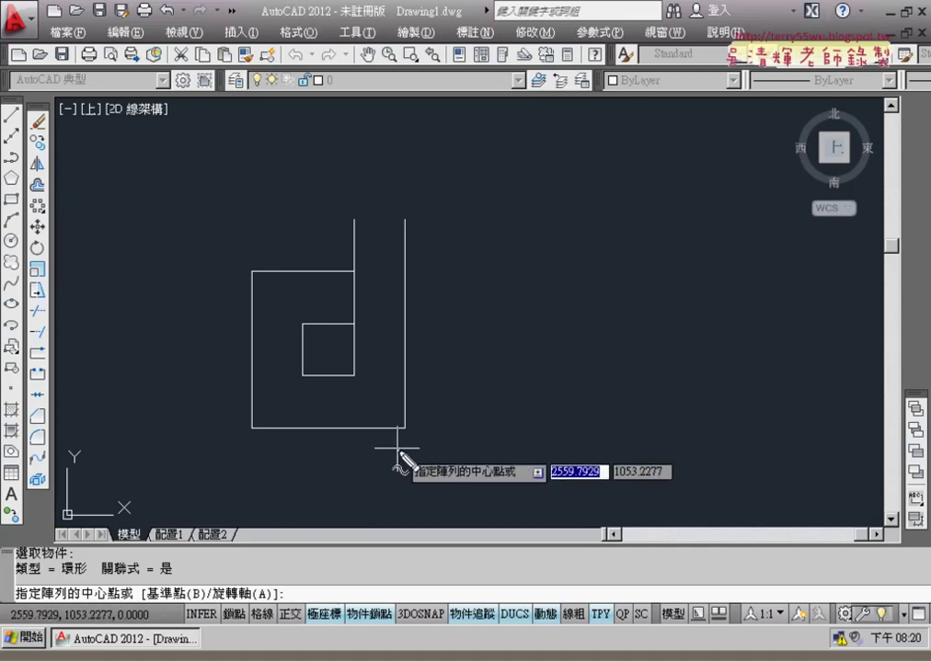
Step: Sketch the centre-point prompt and the down-then-right tracking path, then clear the annotations
mouse_move(406, 220)
left_mouse_down()
mouse_move(406, 245)
mouse_move(434, 245)
left_mouse_up()
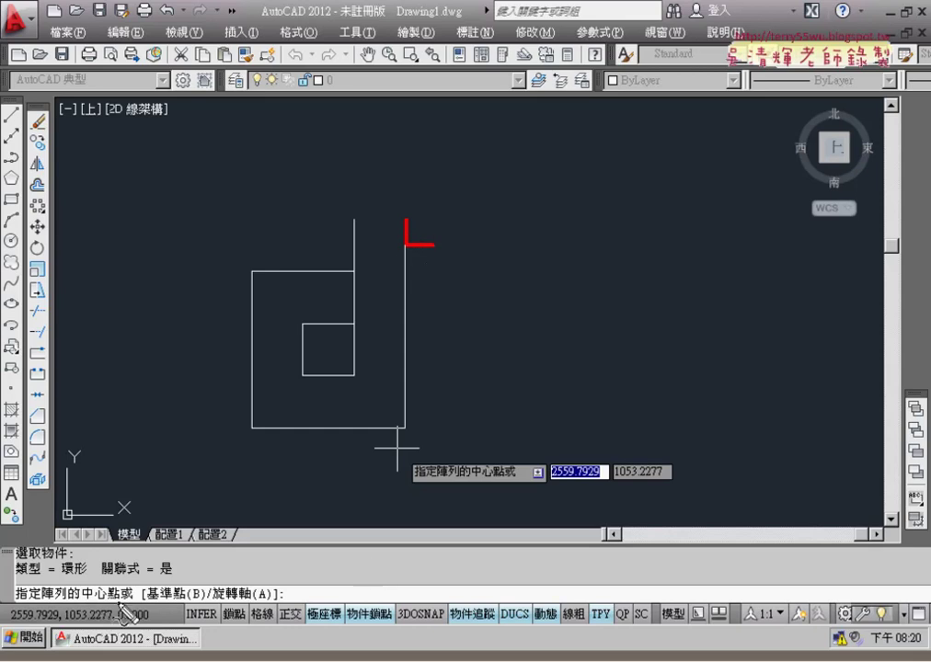
left_click_drag(18, 593, 132, 594)
mouse_move(300, 585)
left_mouse_down()
mouse_move(324, 585)
mouse_move(312, 609)
mouse_move(338, 585)
mouse_move(339, 606)
left_mouse_up()
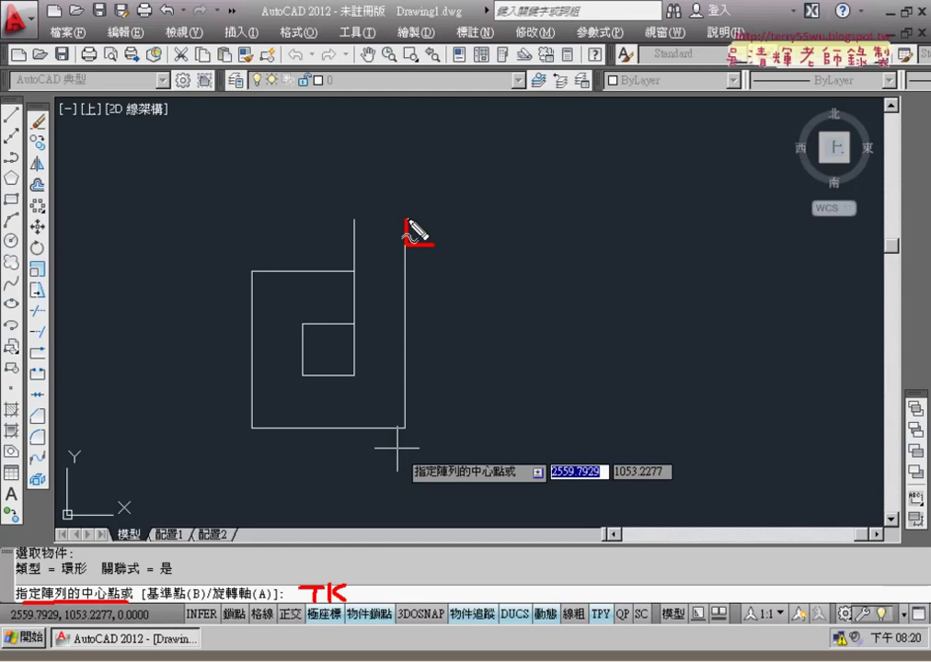
mouse_move(408, 223)
left_mouse_down()
mouse_move(411, 296)
mouse_move(419, 293)
left_mouse_up()
mouse_move(411, 244)
left_mouse_down()
mouse_move(457, 244)
mouse_move(454, 254)
left_mouse_up()
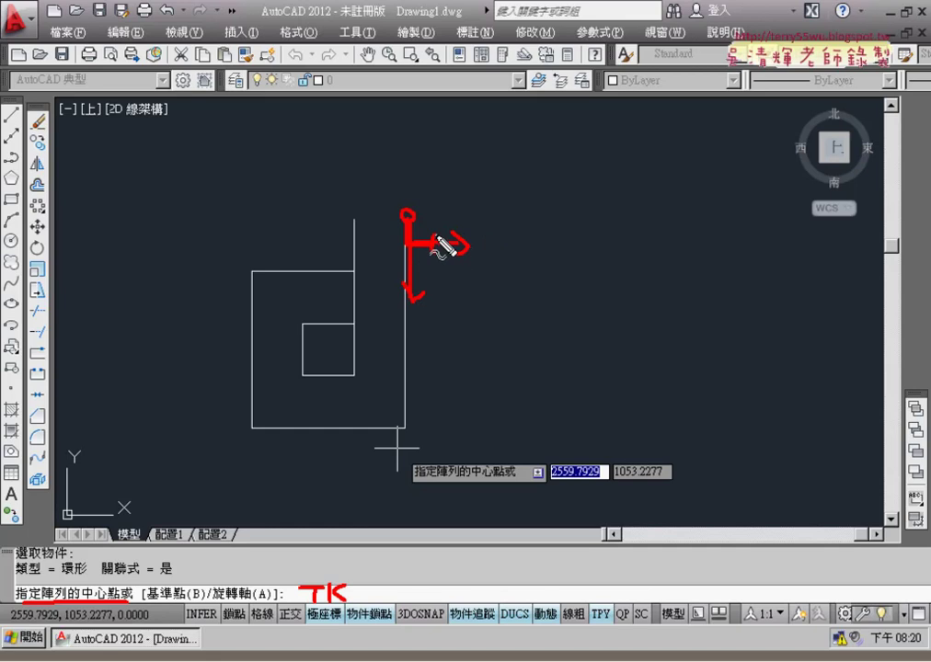
key("Escape")
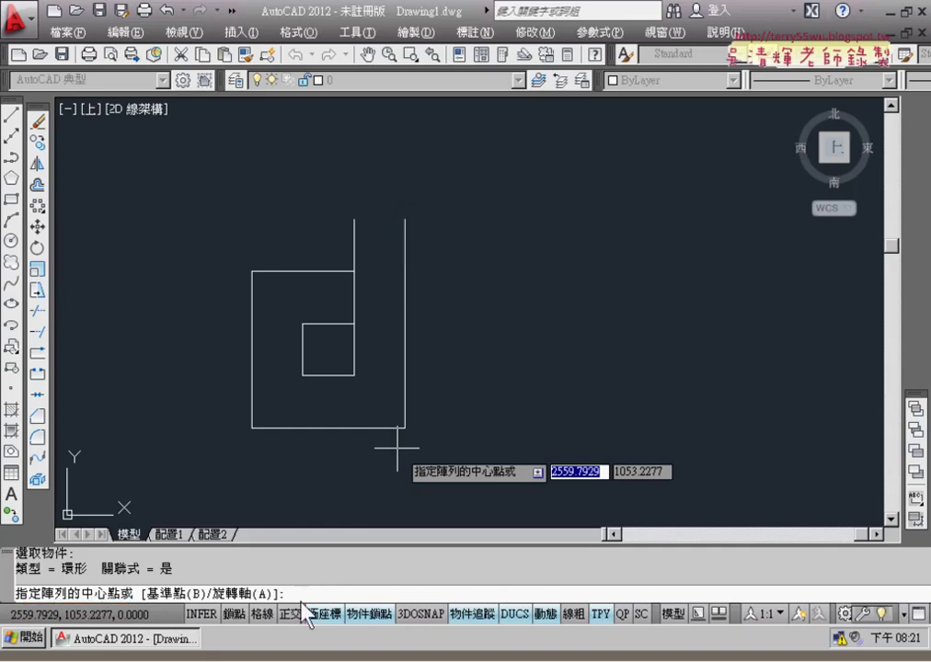
left_click(324, 593)
Step: Start TK tracking at the right line's top endpoint and track 5 units down
type("t")
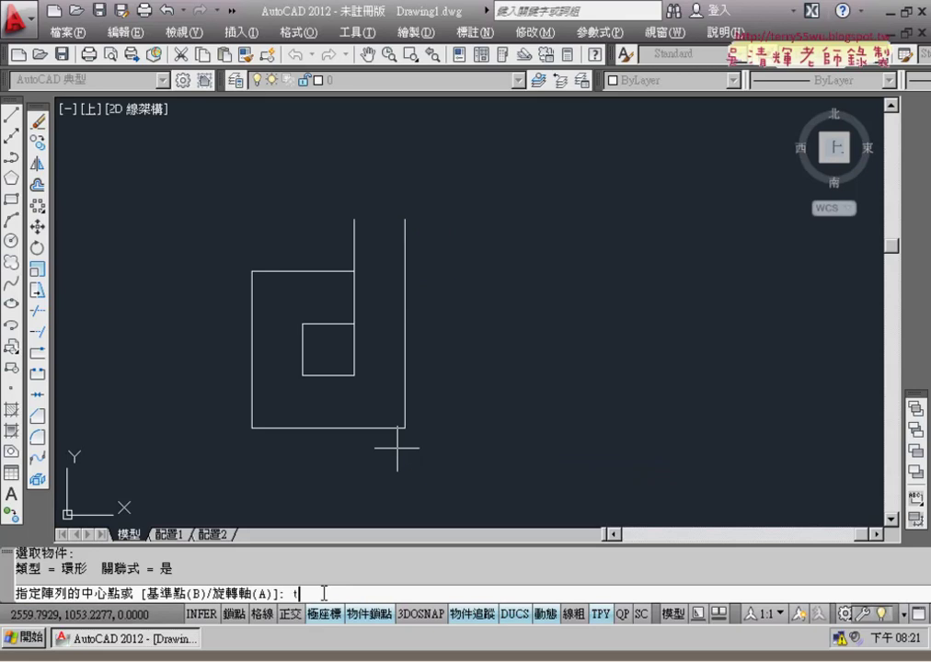
type("k")
key("Return")
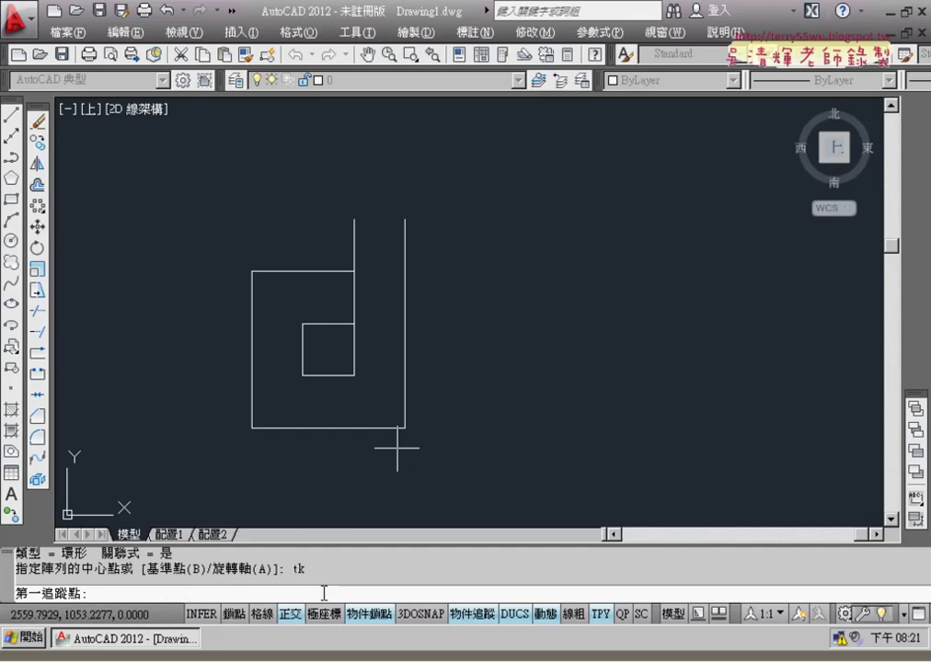
left_click(405, 219)
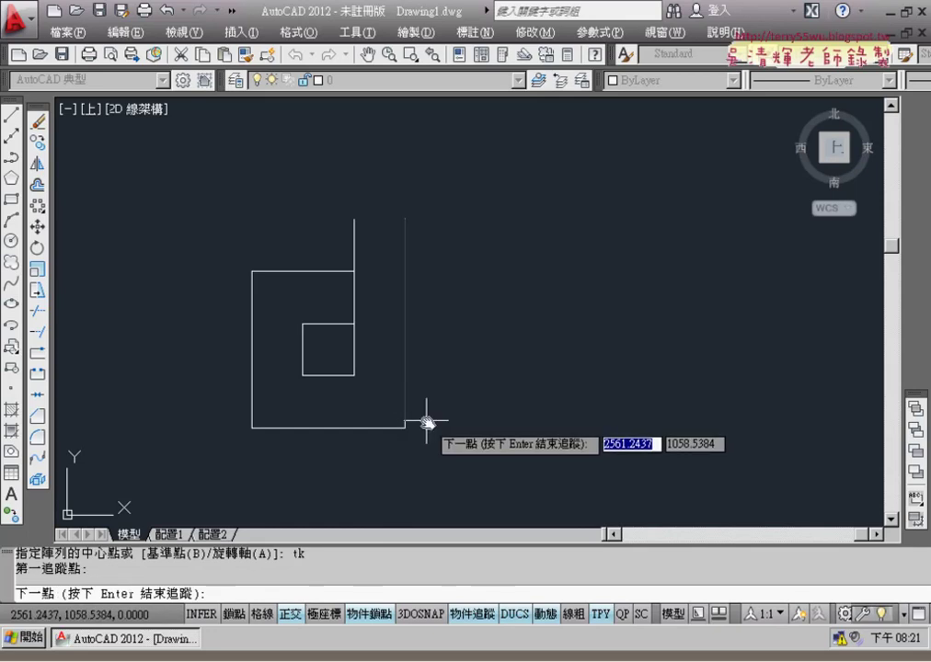
middle_click_drag(426, 422, 430, 269)
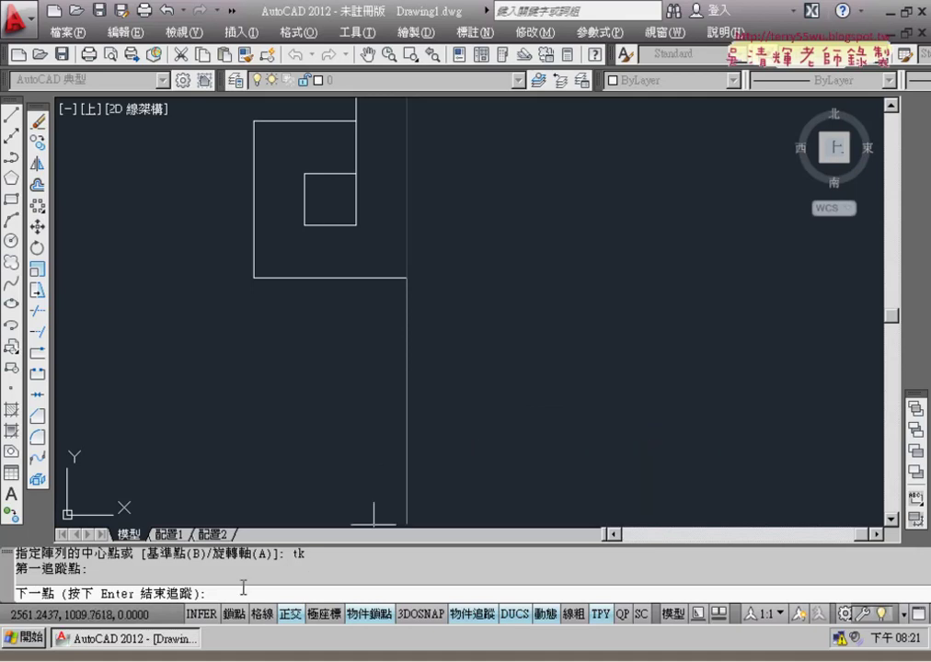
type("5")
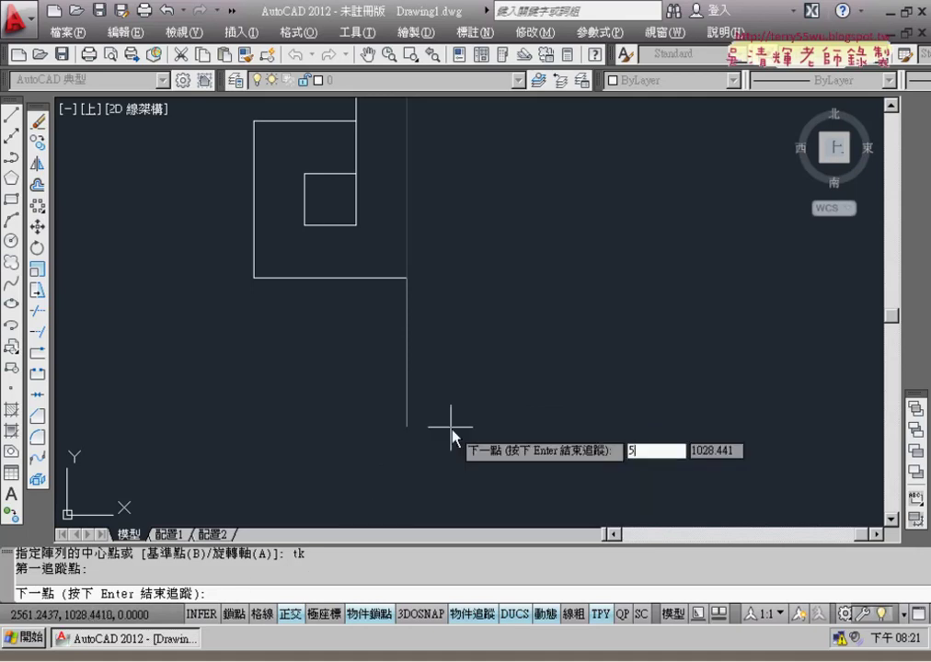
key("Return")
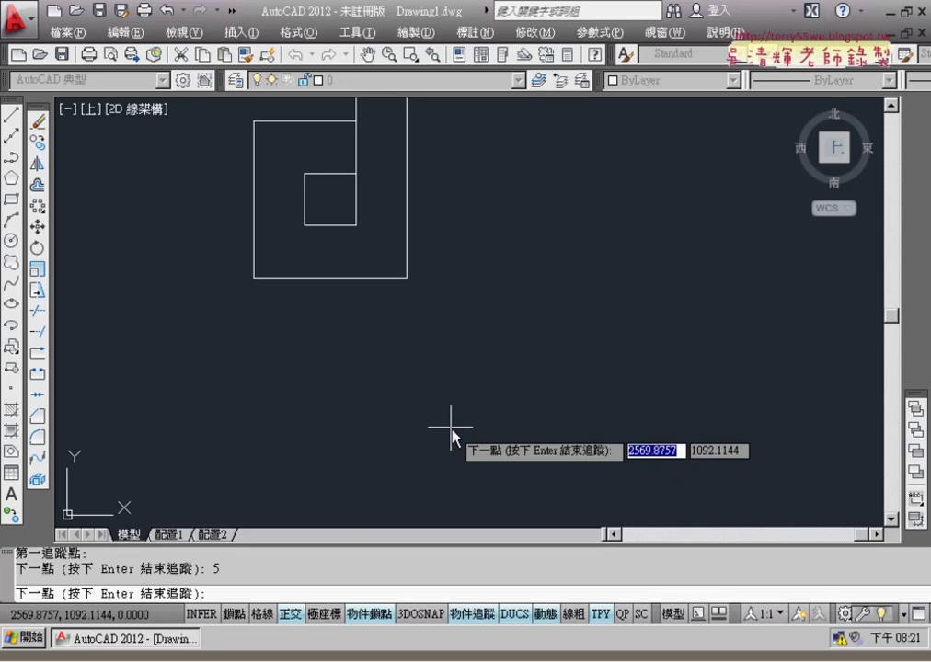
Step: Track 5 units to the right to fix the array centre
middle_click_drag(479, 231, 457, 386)
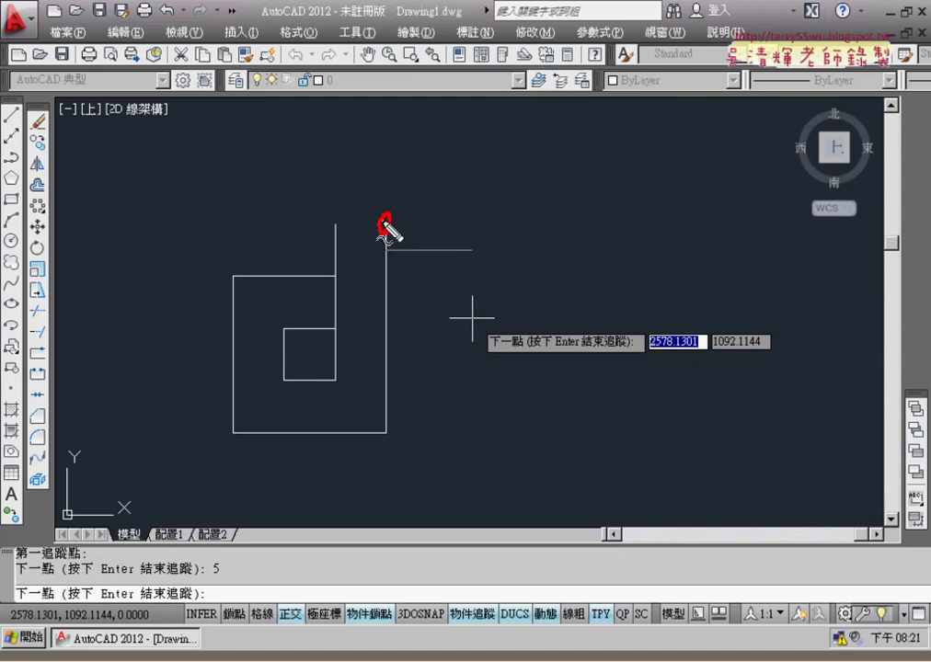
mouse_move(386, 232)
left_mouse_down()
mouse_move(387, 256)
mouse_move(387, 247)
mouse_move(524, 251)
mouse_move(509, 261)
left_mouse_up()
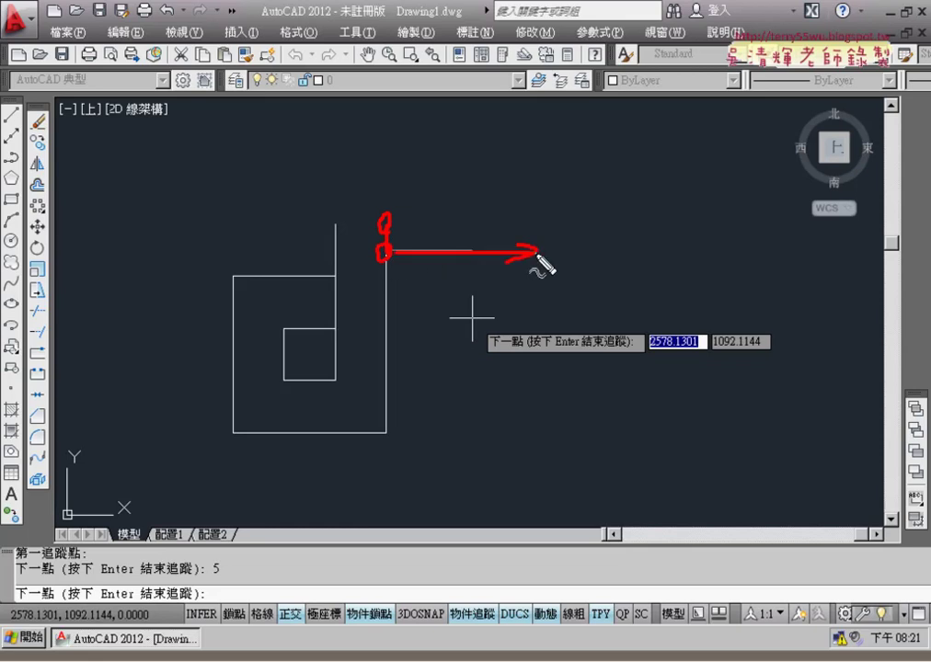
key("Escape")
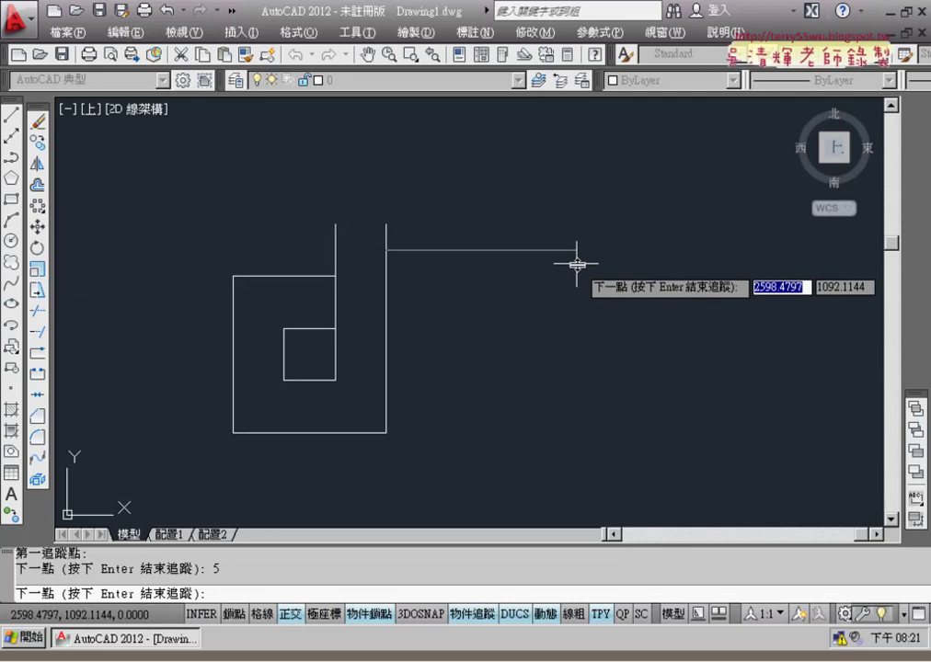
type("5")
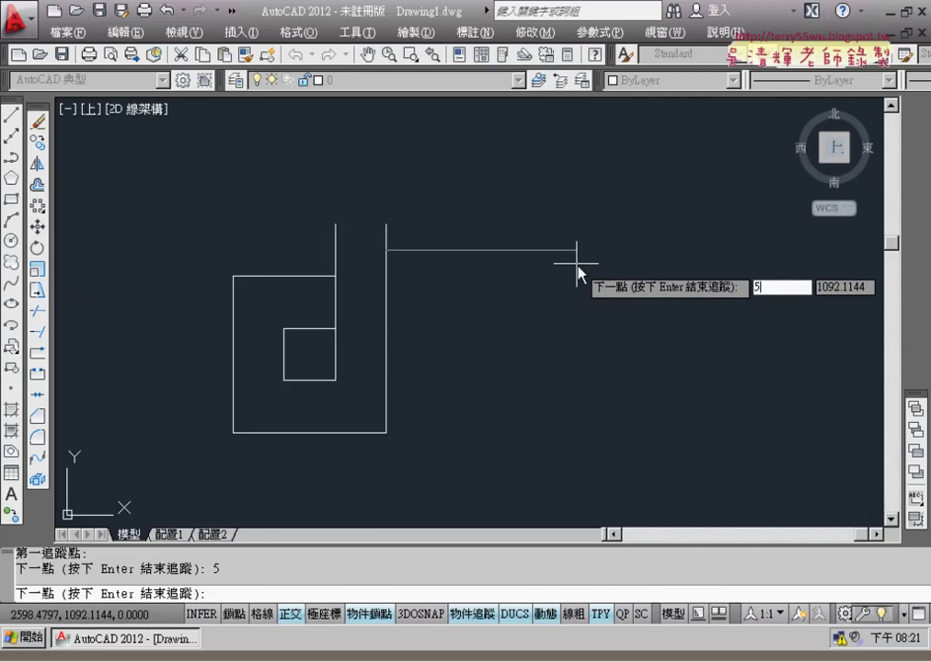
key("Return")
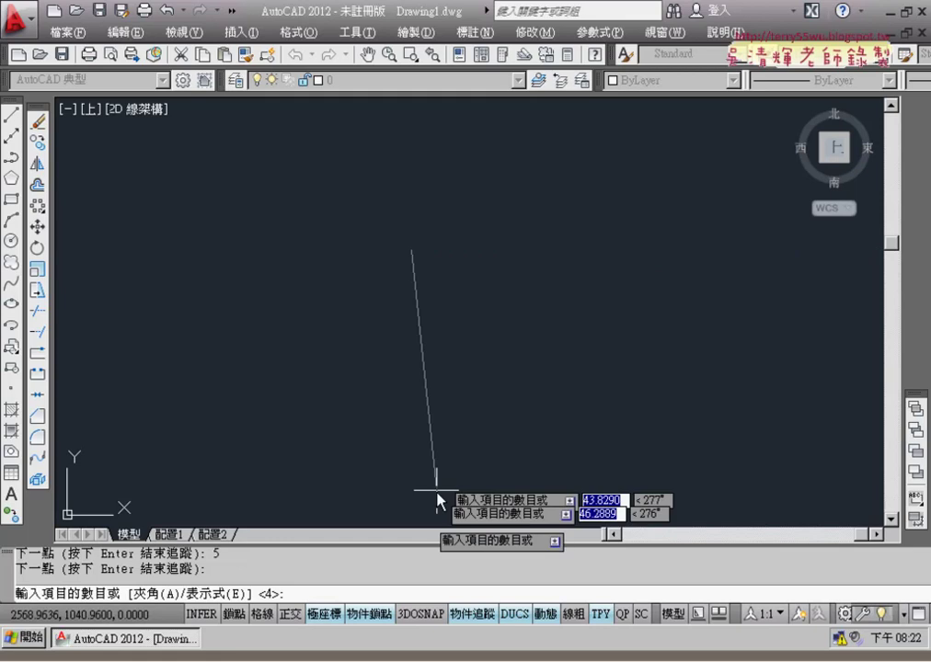
Step: Set the polar array to 4 items filling 360°
type("4")
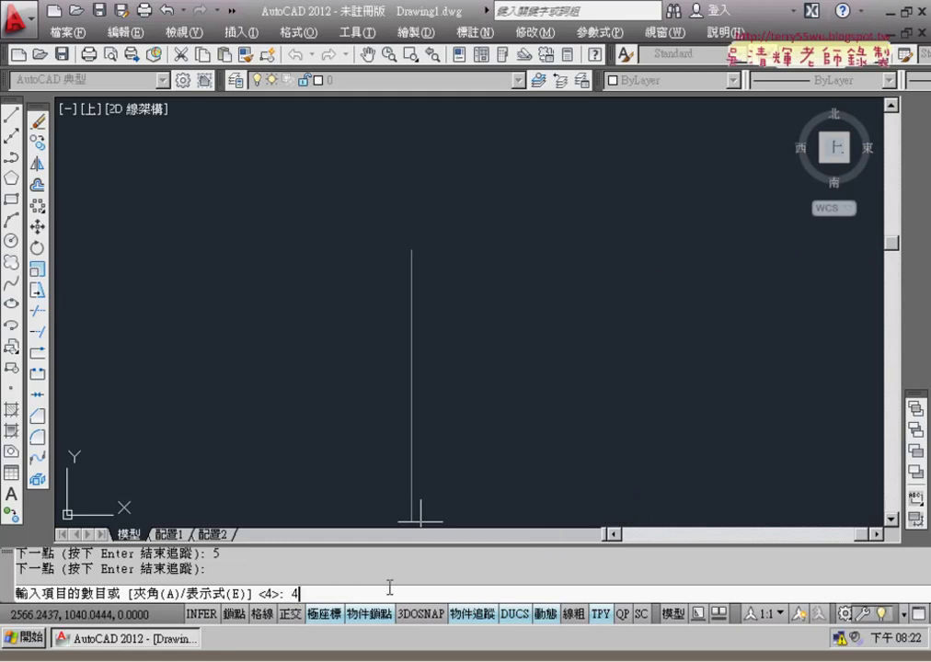
key("Return")
key("Return")
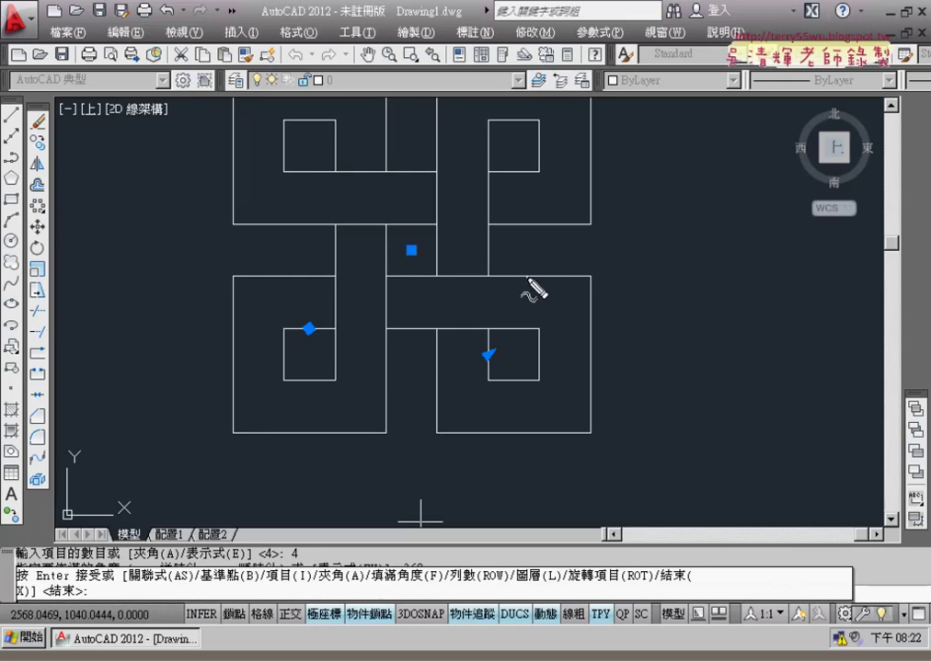
Step: Mark the array centre and link it to the corner where tracking began
left_click(411, 249)
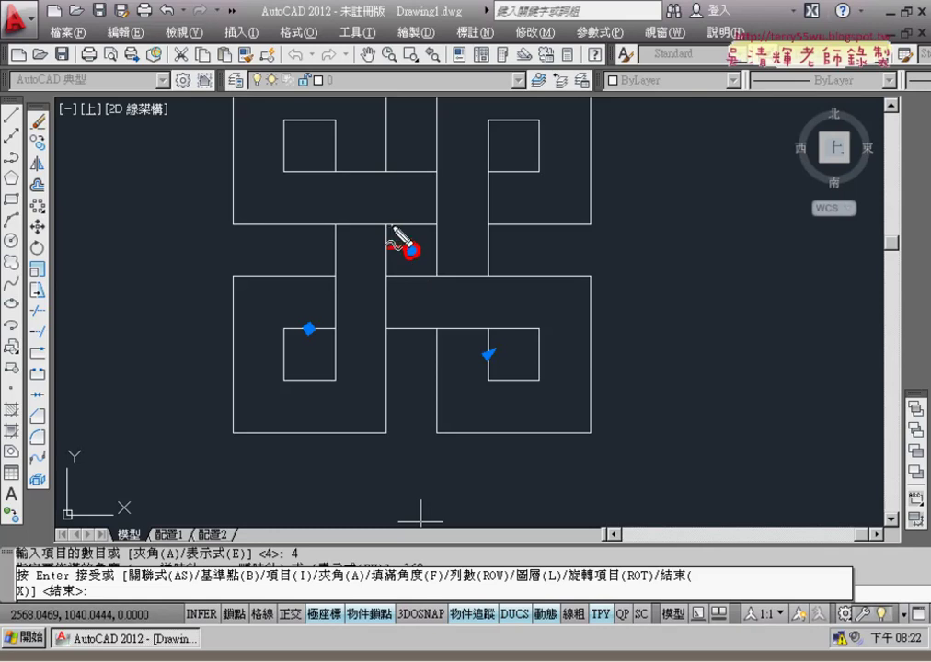
left_click(386, 223)
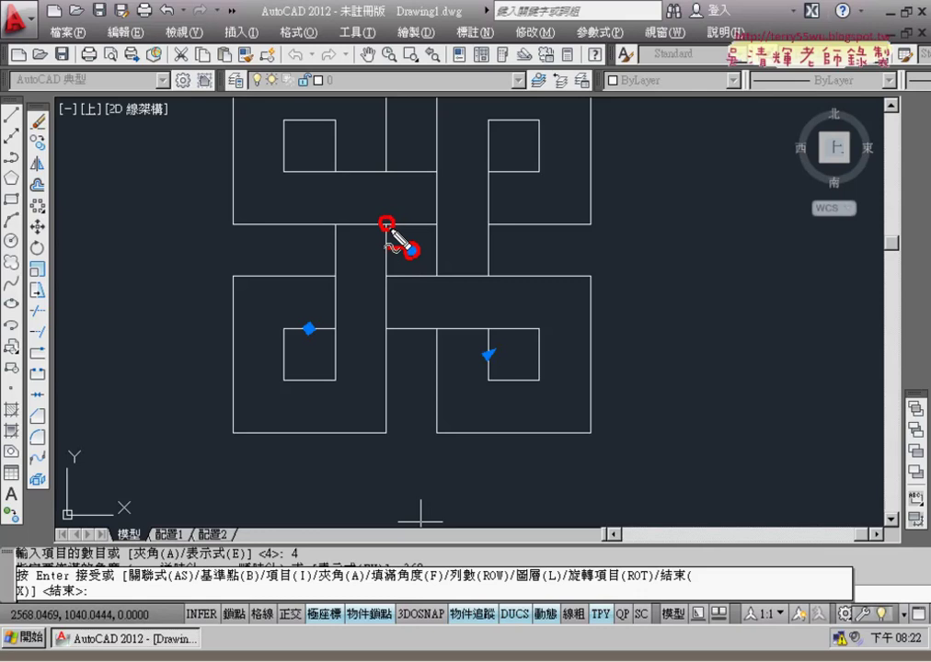
mouse_move(388, 230)
left_mouse_down()
mouse_move(389, 255)
mouse_move(423, 267)
left_mouse_up()
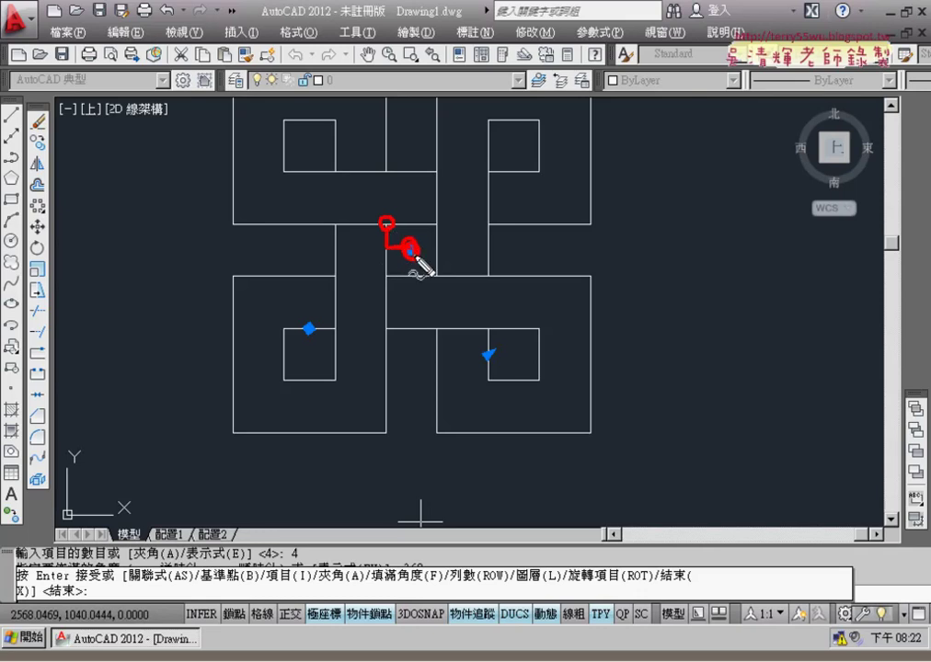